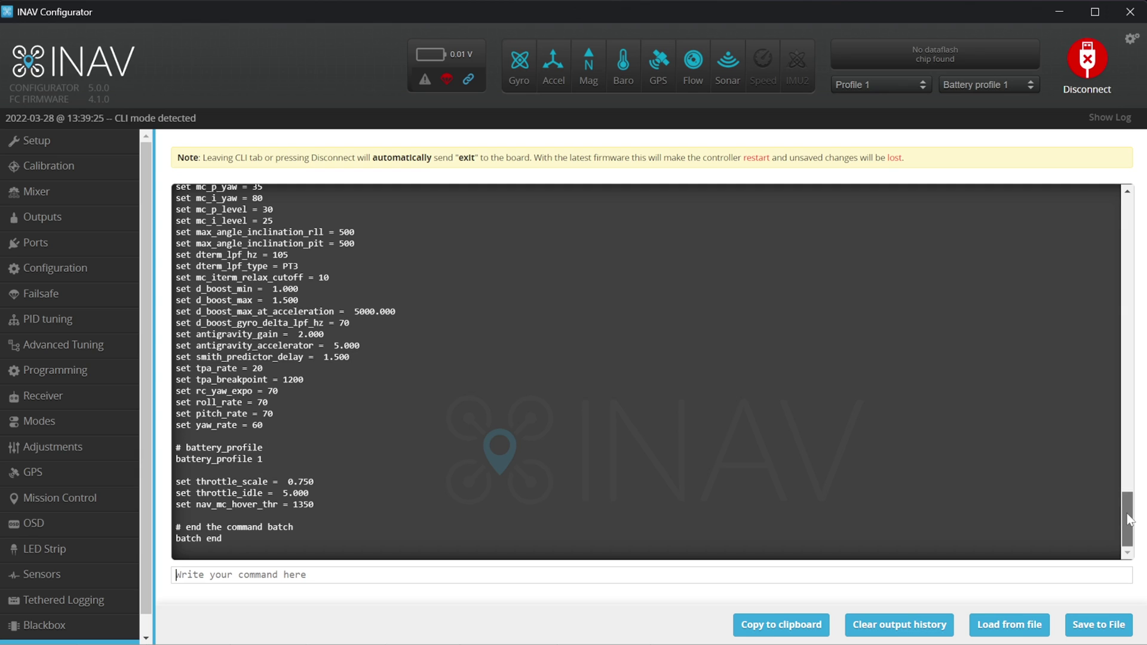
Step: Copy profile 1's PID, filter and rate set lines from the CLI dump
left_click_drag(1127, 522, 1143, 472)
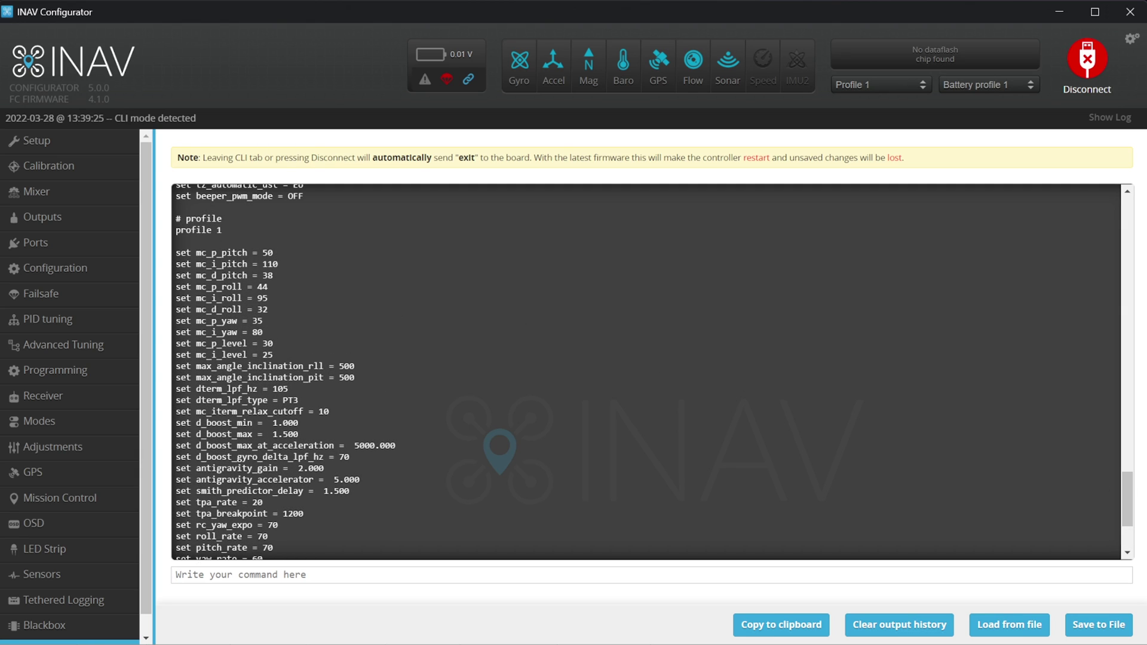
left_click_drag(176, 252, 266, 425)
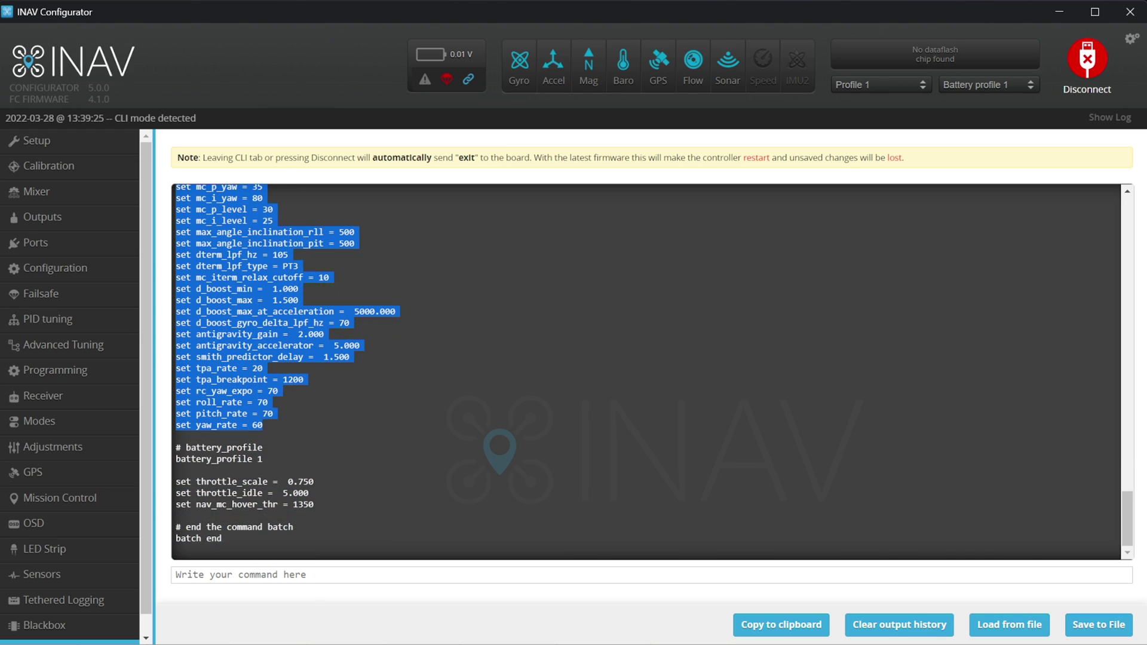
right_click(206, 355)
left_click(251, 368)
Step: Paste the copied profile 1 settings into the CLI, send them, and switch to profile 3
left_click(179, 575)
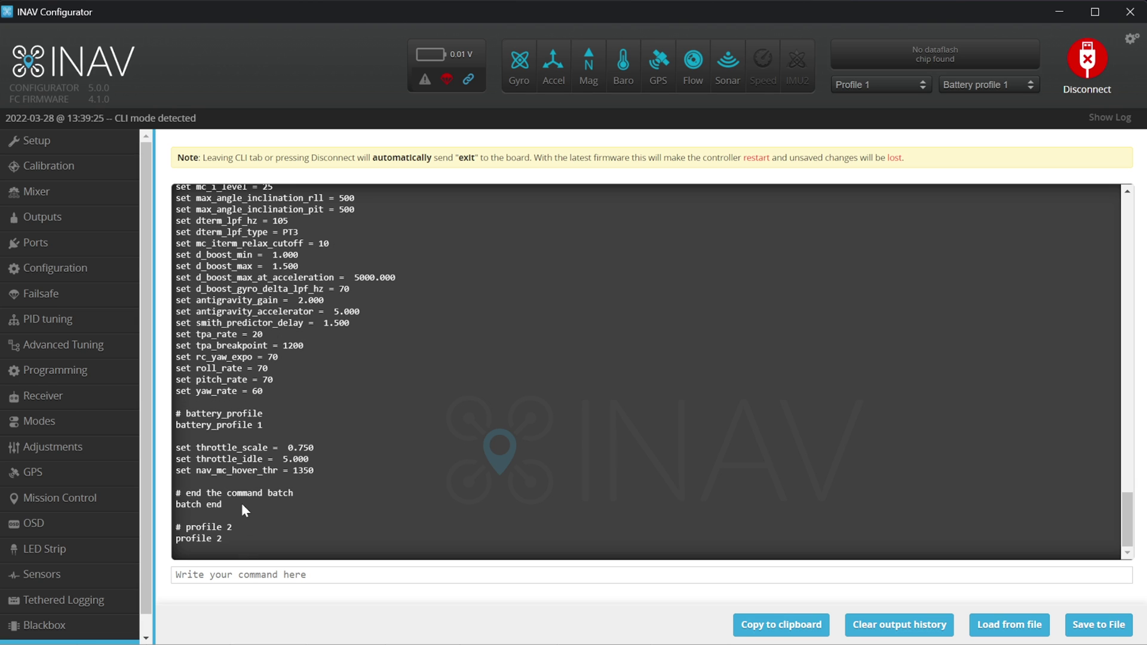
key("ctrl+v")
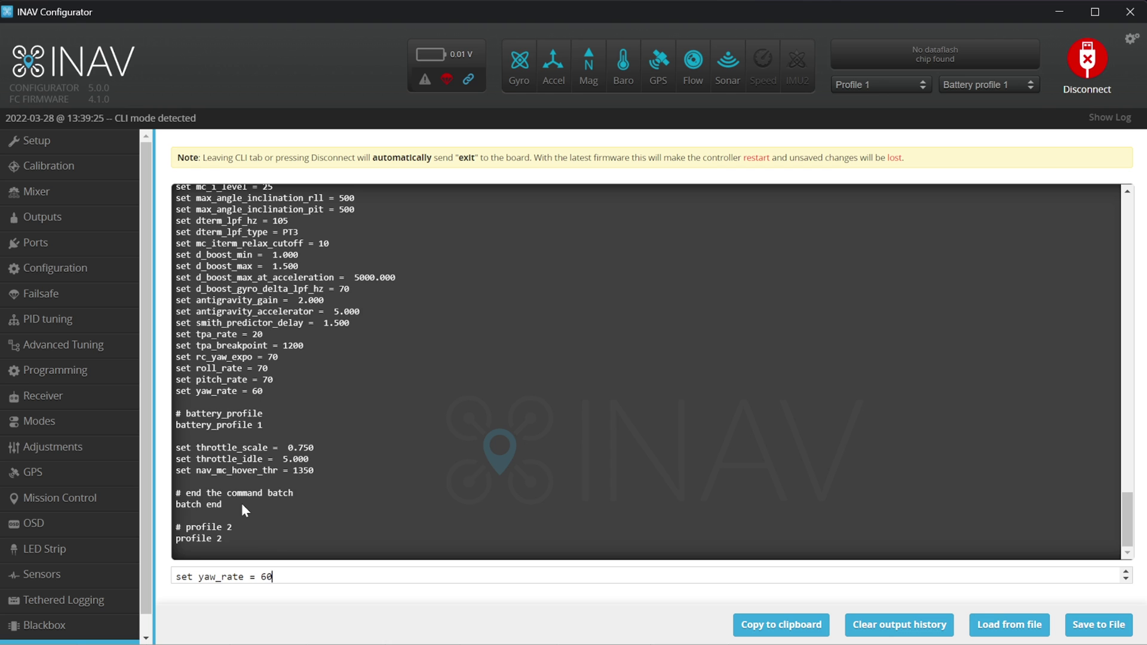
key("Return")
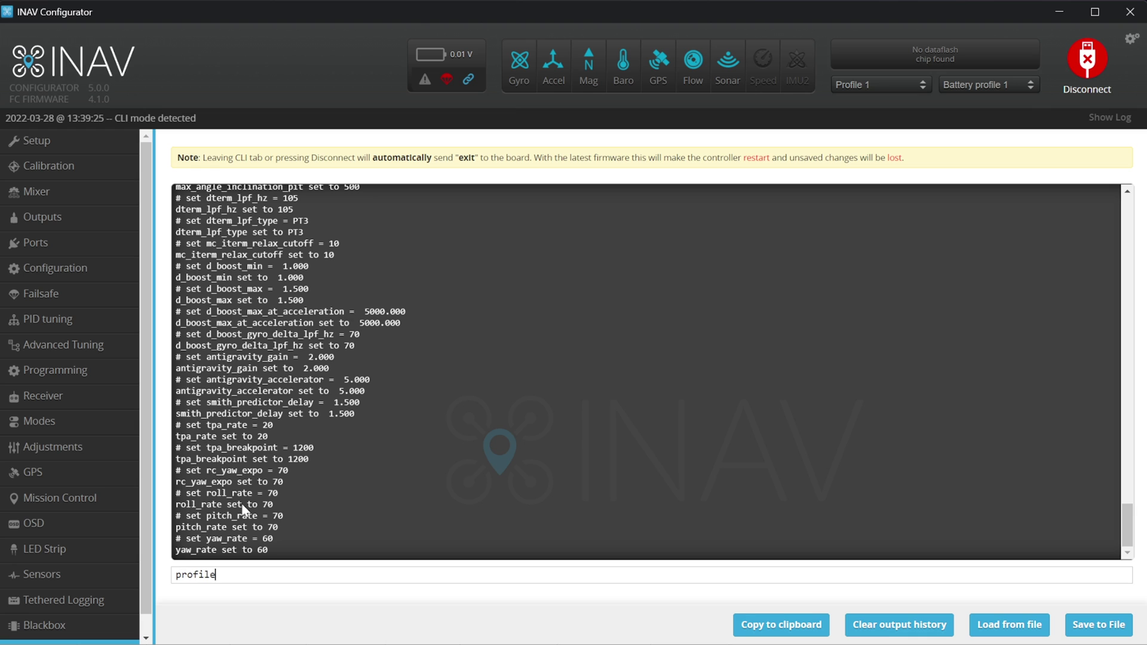
type("profile 3")
key("Return")
key("Return")
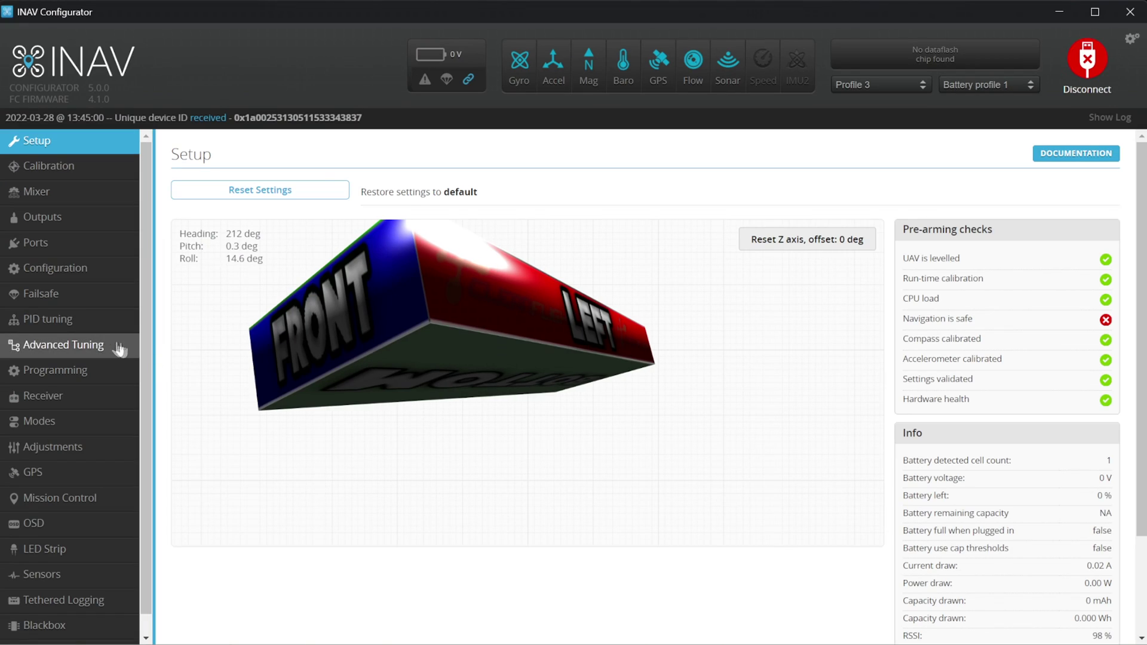
Step: Make Profile 1 the active profile from the PID tuning page's profile list
left_click(91, 324)
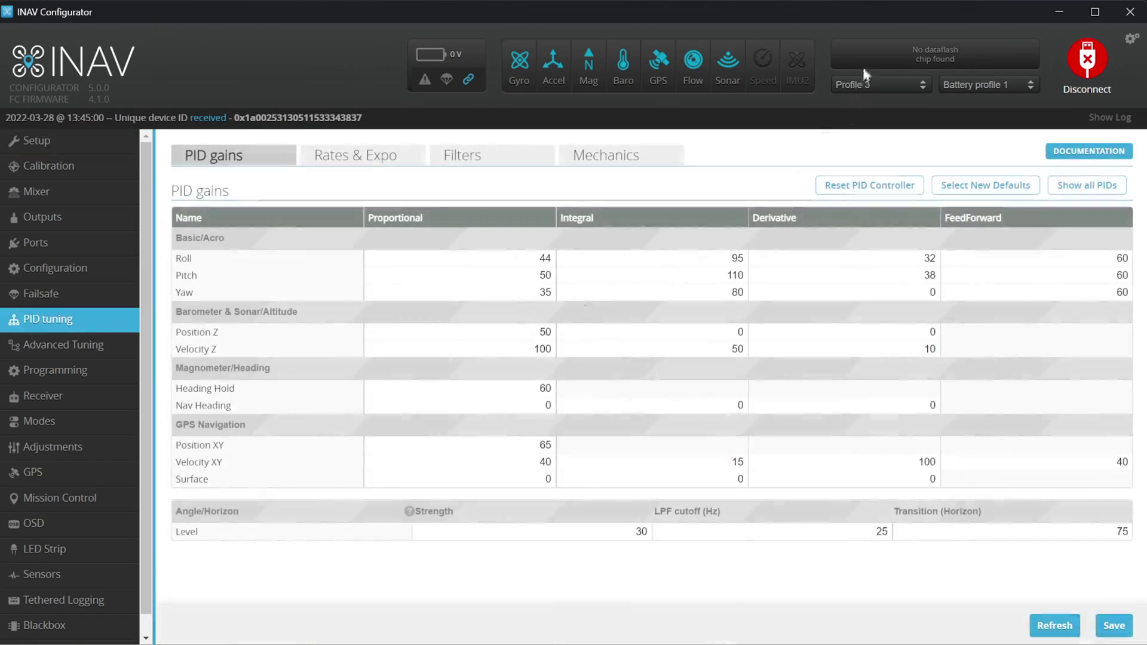
left_click(864, 83)
left_click(864, 102)
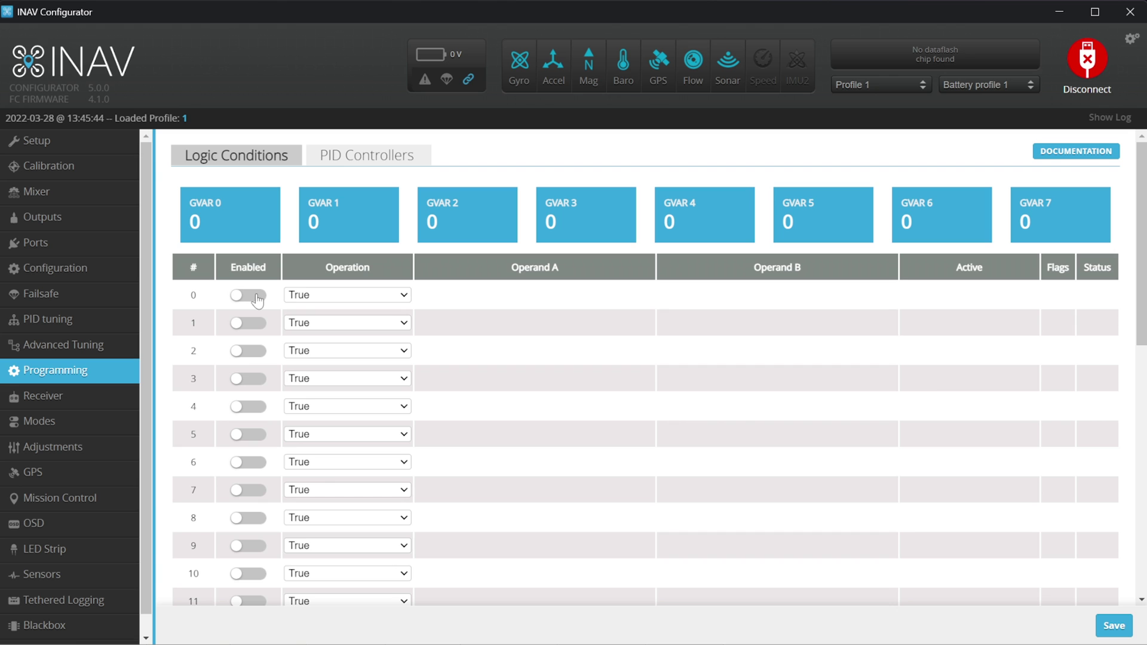
Step: Enable logic condition 0 to check RC channel 10 for Low
left_click(248, 295)
left_click(320, 295)
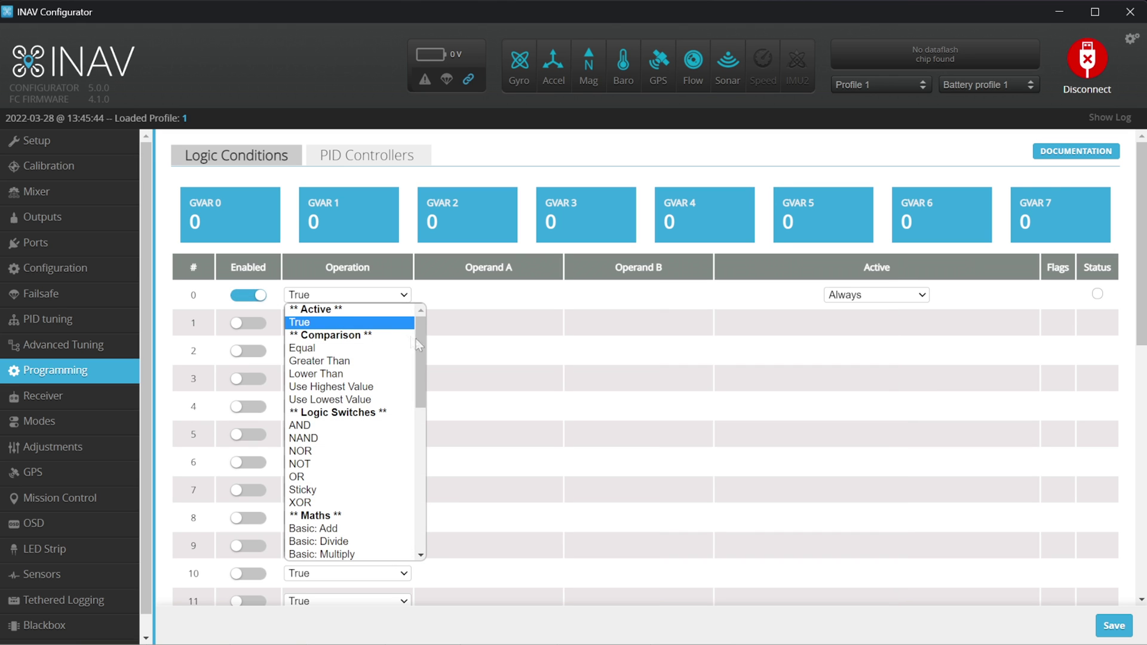
left_click_drag(420, 351, 421, 422)
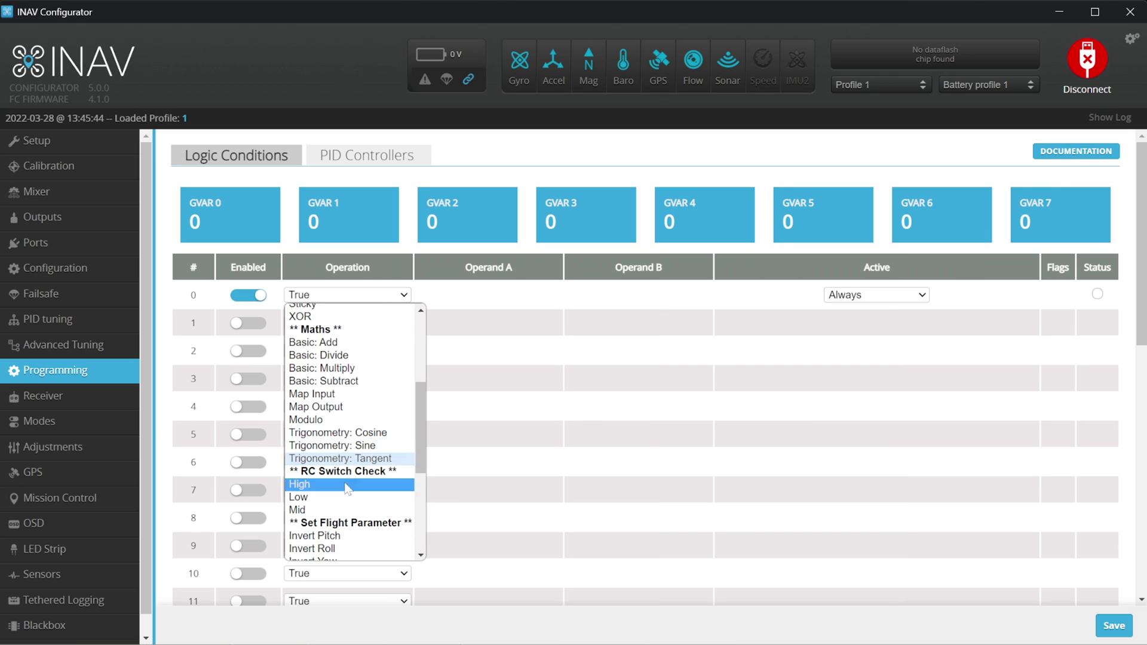
left_click(339, 501)
left_click(467, 296)
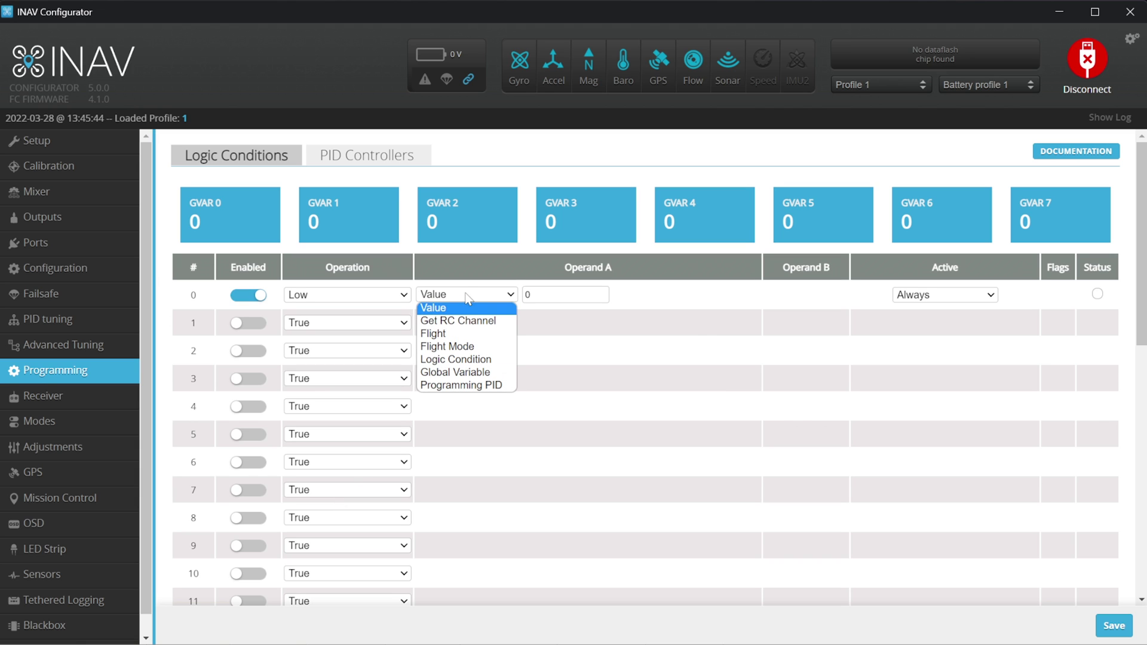
left_click(469, 321)
left_click(541, 297)
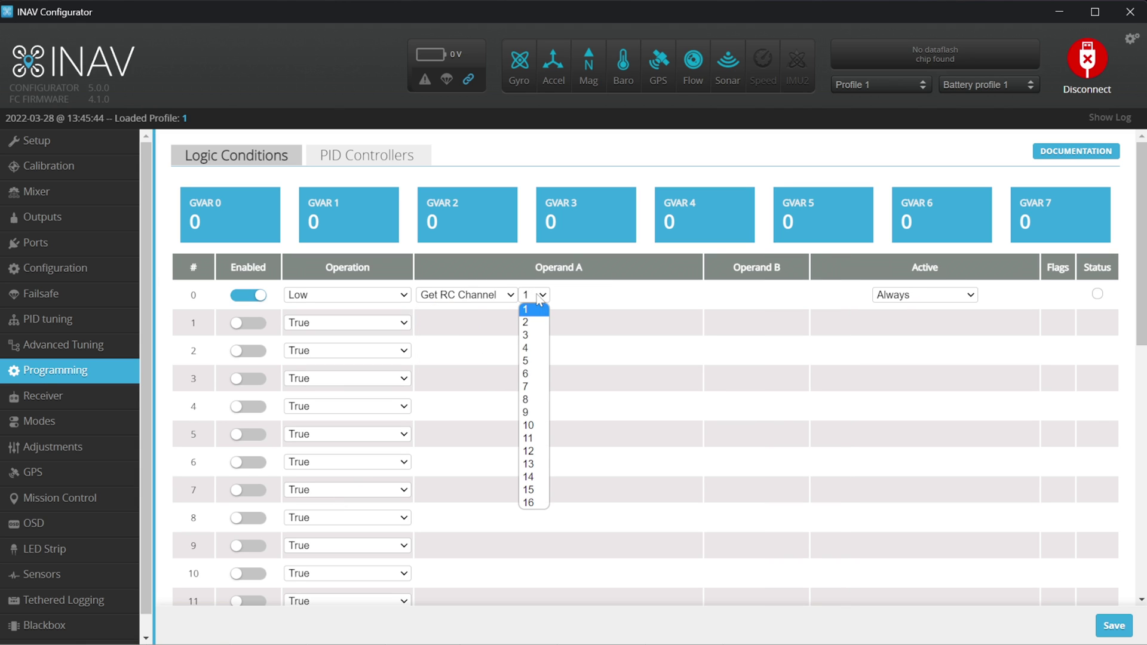
left_click(535, 428)
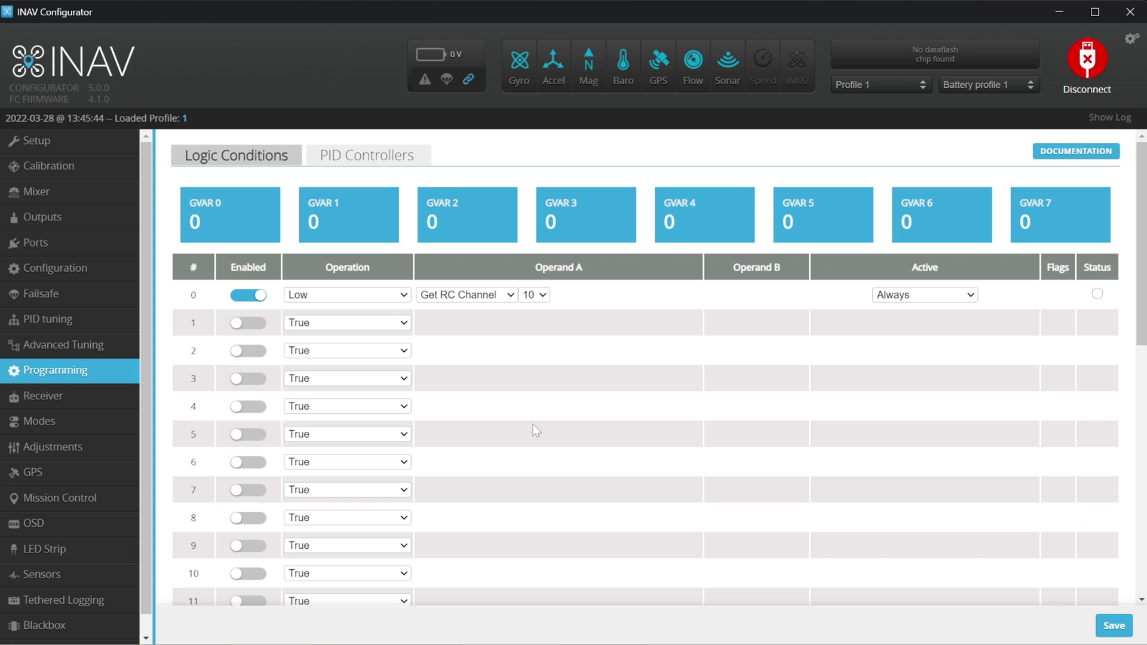
Step: Enable logic condition 1 to check RC channel 10 for Mid
left_click(246, 323)
left_click(347, 322)
left_click_drag(420, 362, 421, 438)
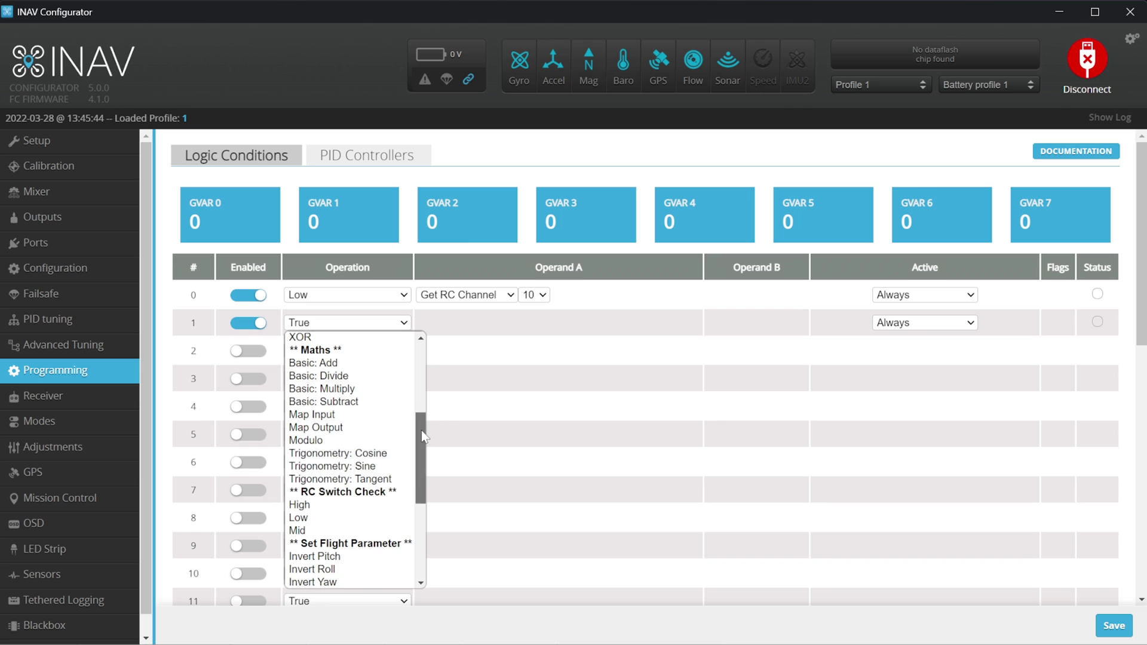
left_click(333, 522)
left_click(460, 326)
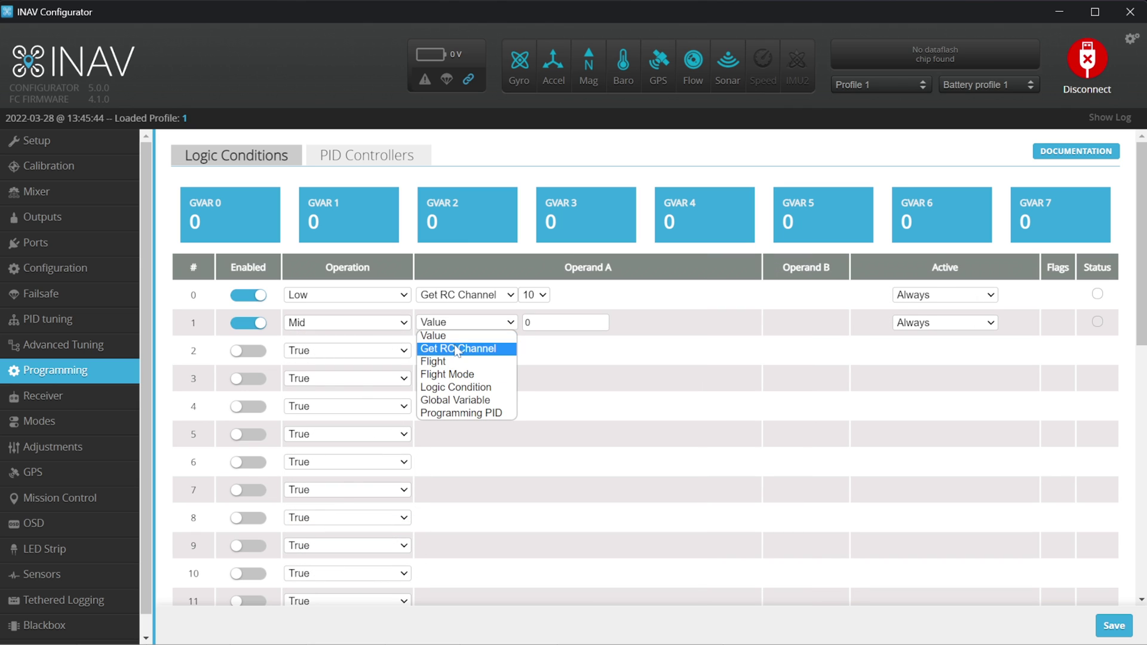
left_click(459, 347)
left_click(532, 323)
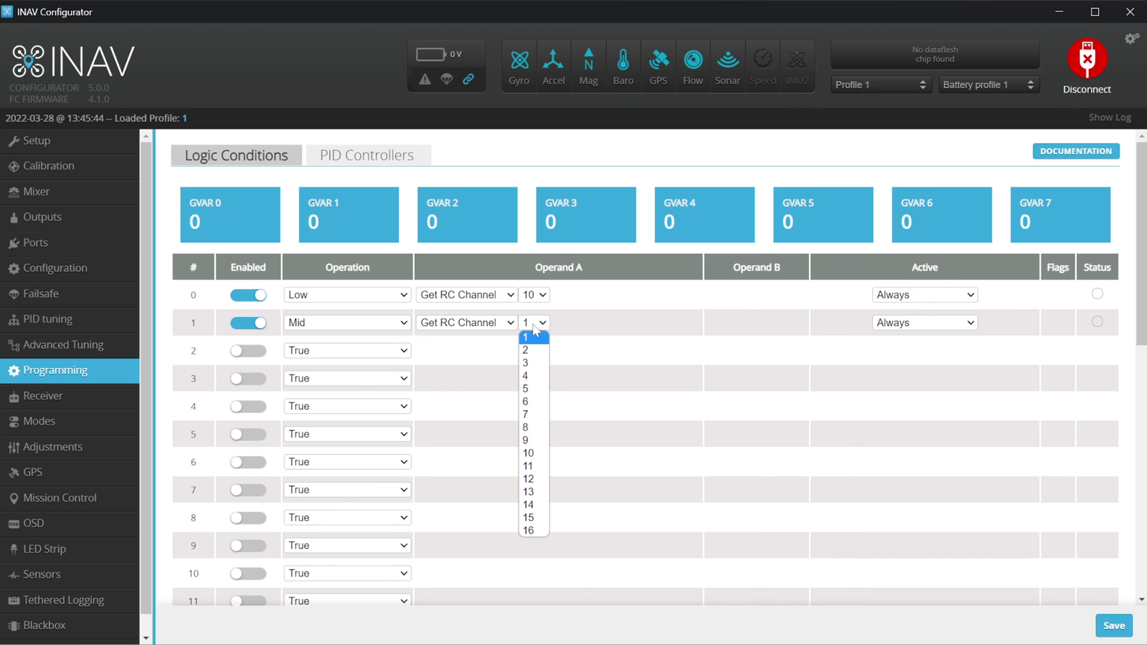
left_click(529, 452)
Step: Enable logic condition 2 as a High check reading an RC channel
left_click(255, 352)
left_click(309, 350)
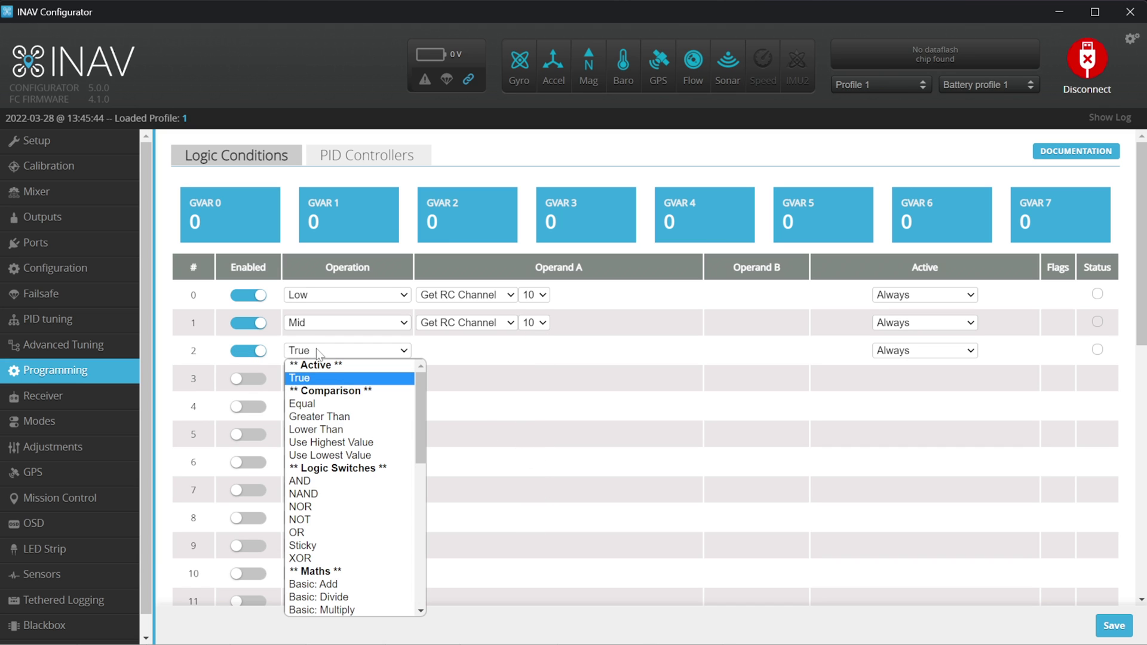
left_click_drag(418, 408, 424, 476)
scroll(424, 476, "down", 1)
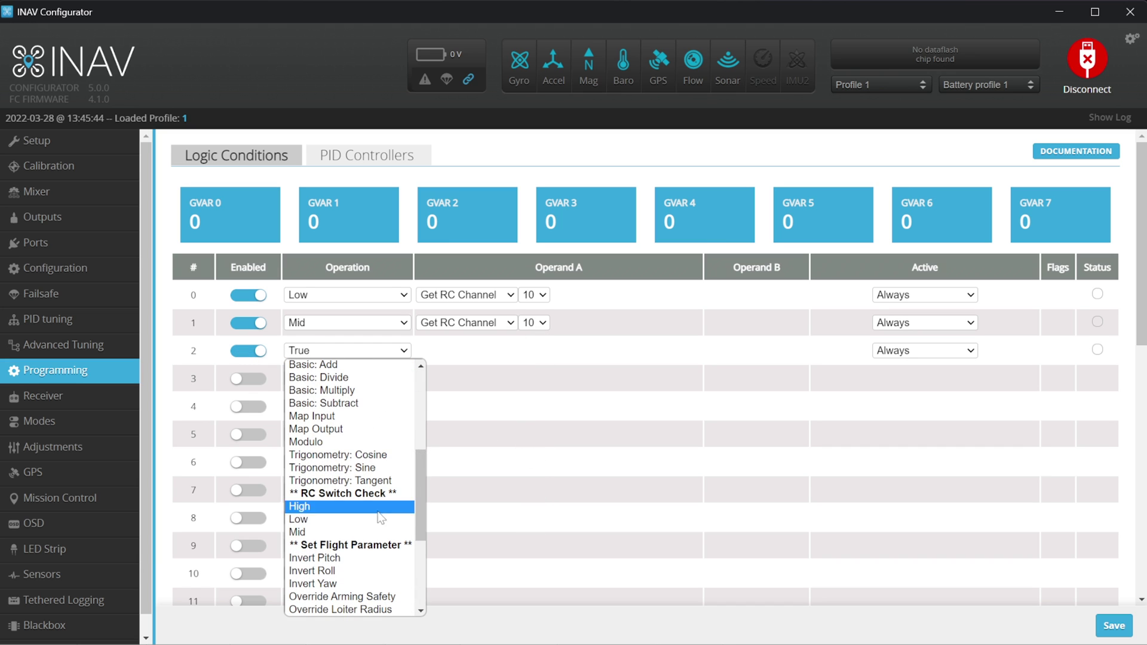
left_click(403, 509)
left_click(457, 349)
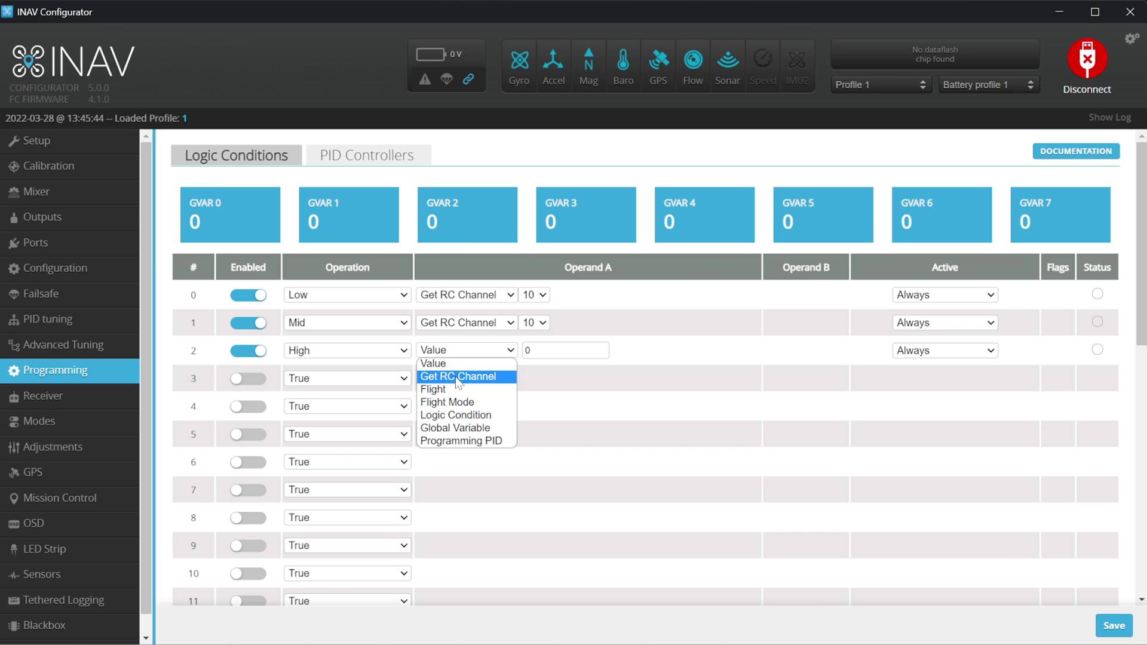
left_click(454, 376)
left_click(533, 350)
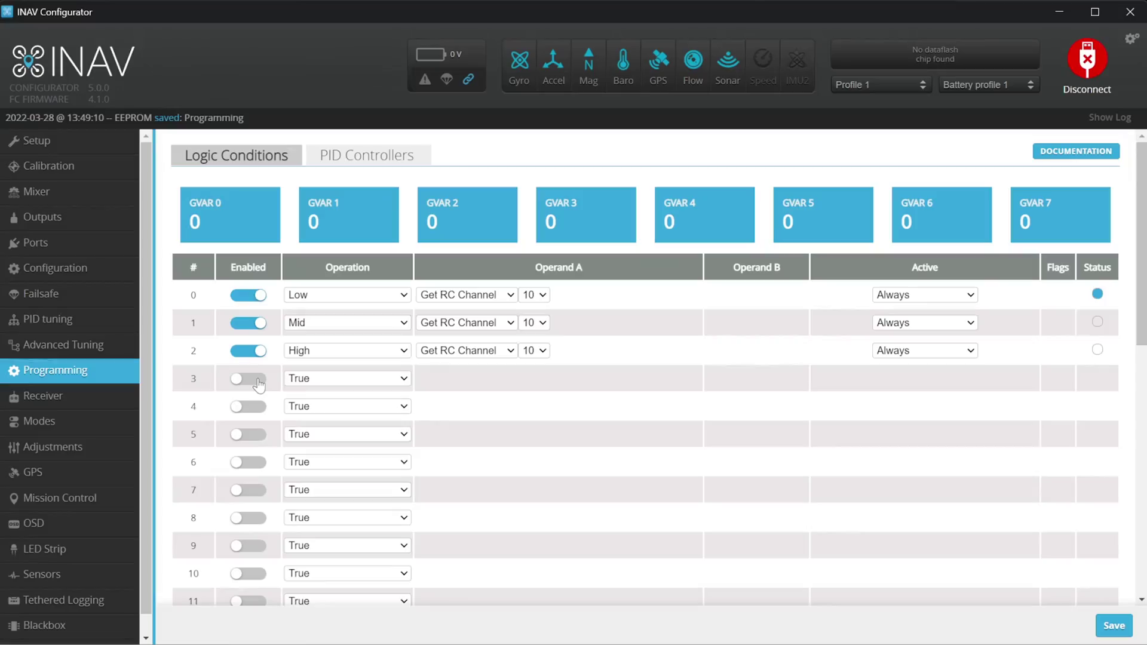
Step: Enable condition 3 as Set Profile 1, active on Logic Condition 0
left_click(259, 384)
left_click(383, 378)
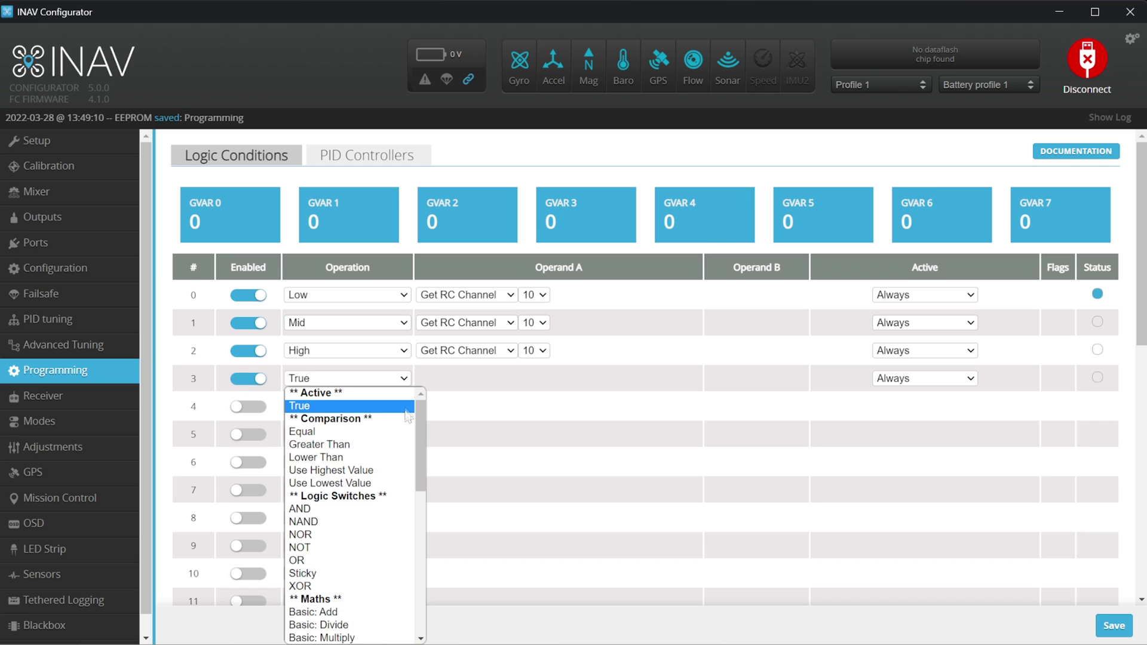
scroll(418, 425, "down", 10)
left_click(317, 627)
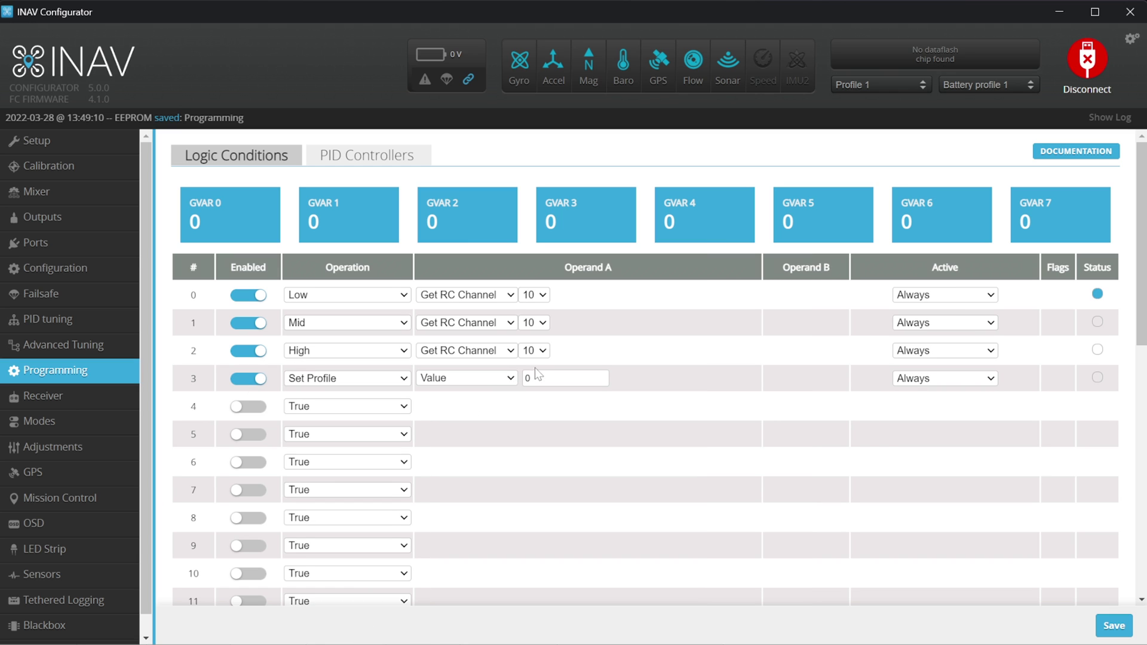
type("1")
left_click(915, 379)
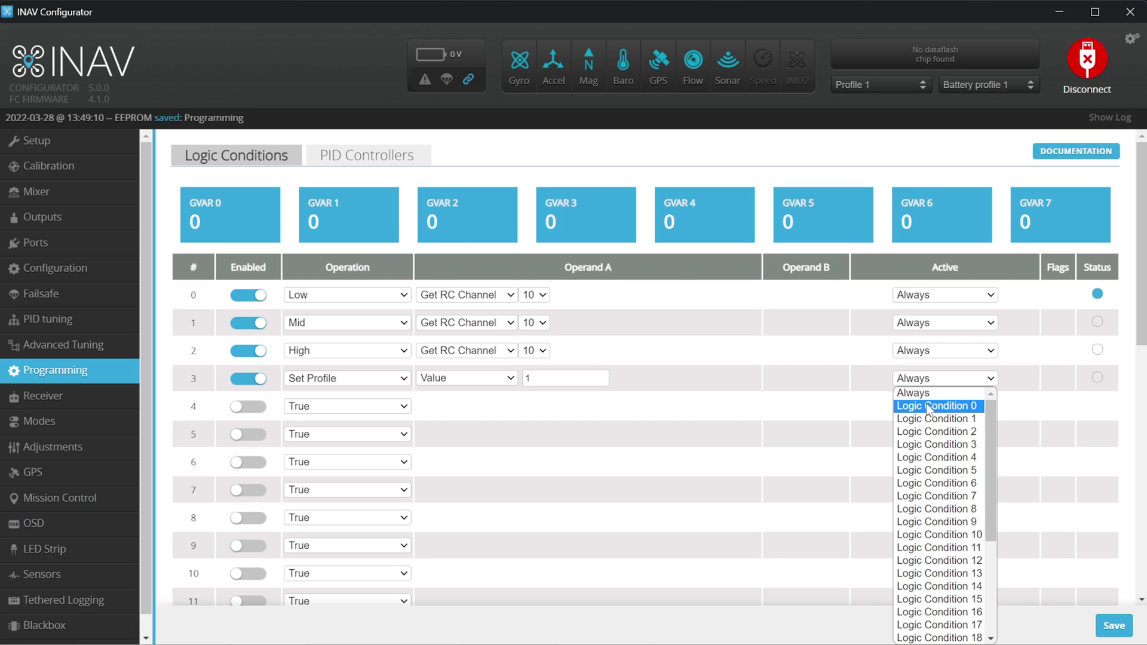
left_click(930, 406)
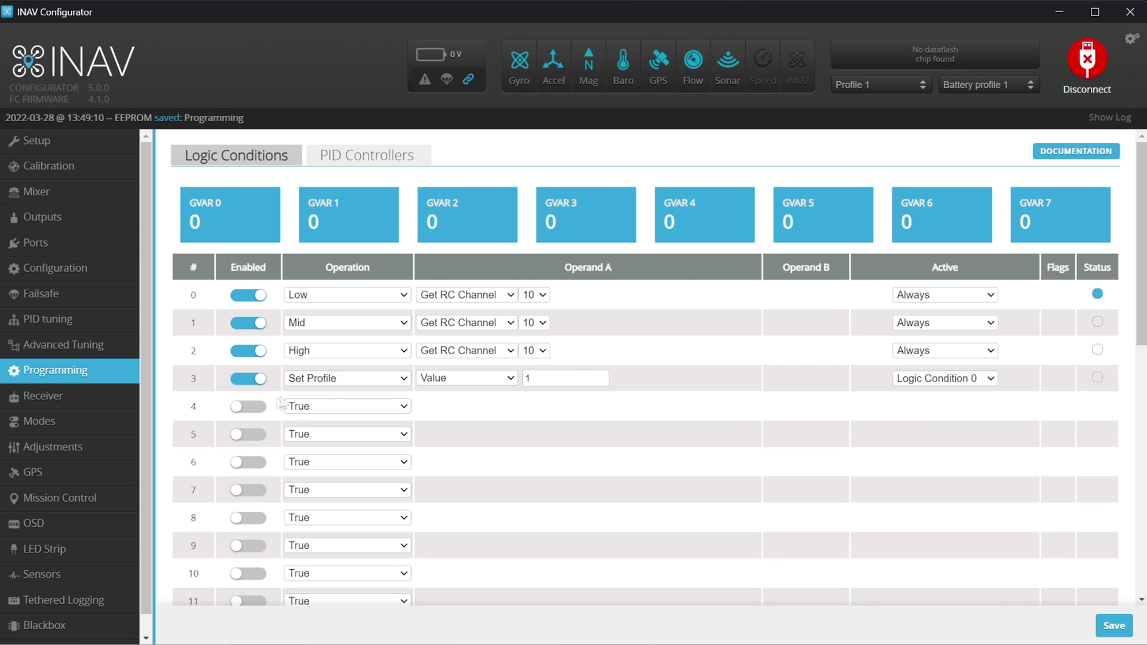
Step: Enable condition 4 as Set Profile, active on Logic Condition 1
left_click(247, 408)
left_click(308, 407)
left_click_drag(421, 490, 422, 579)
left_click(335, 615)
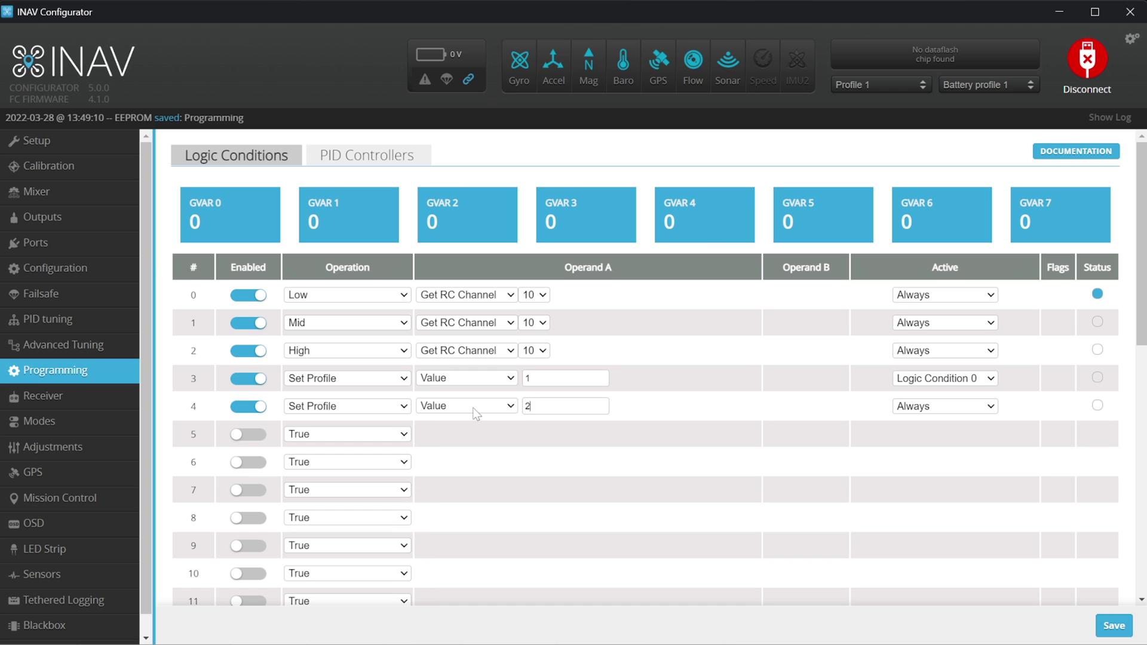
left_click(943, 406)
left_click(944, 450)
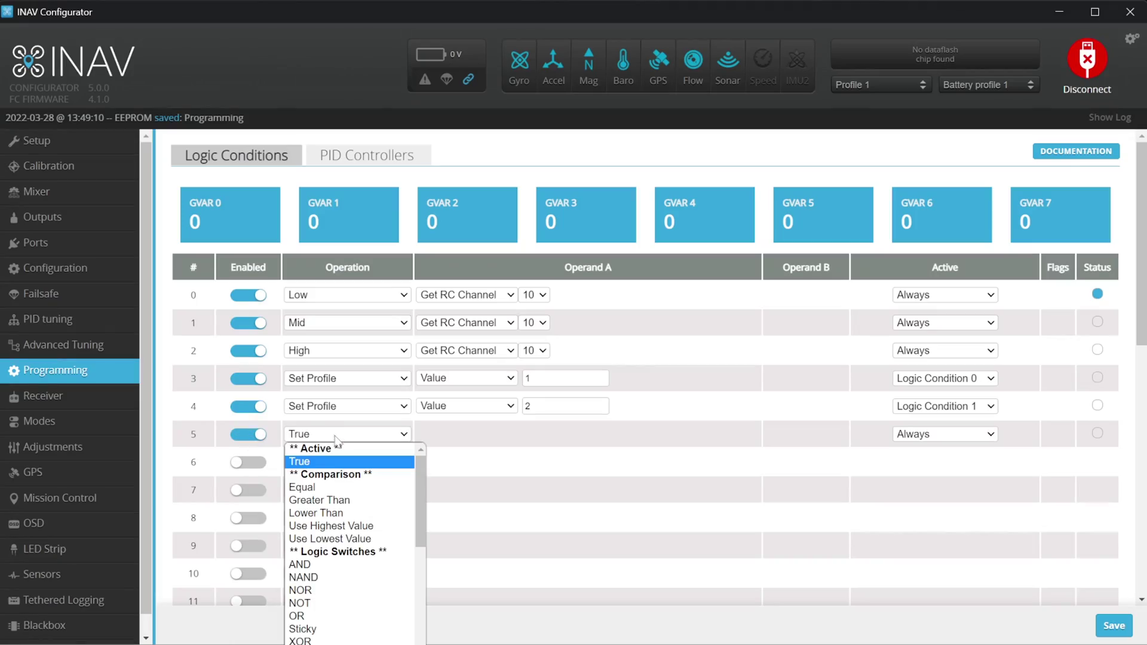
Step: Make condition 5 Set Profile, active on Logic Condition 2, and save the logic conditions
left_click_drag(419, 477, 420, 597)
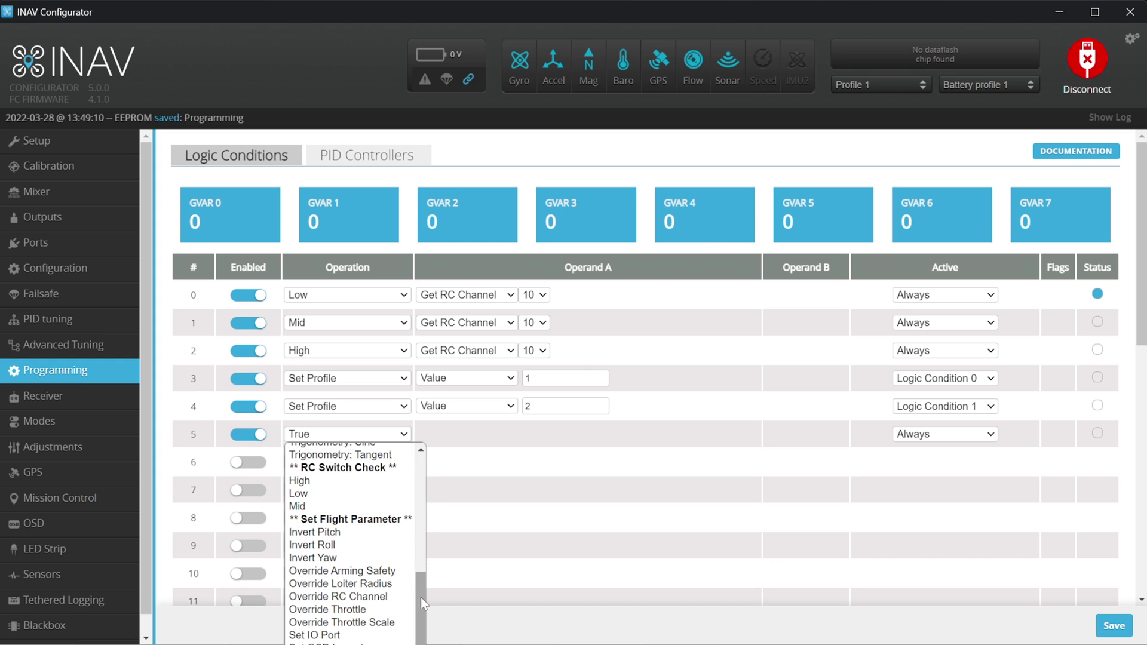
left_click(396, 603)
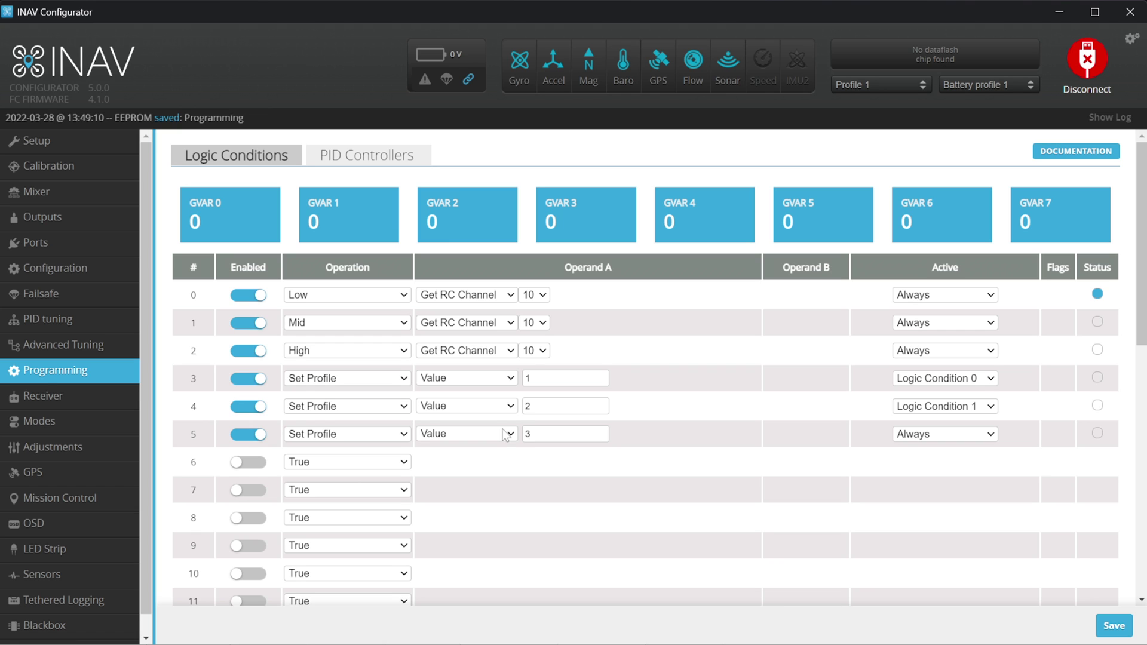
left_click(974, 435)
left_click(972, 485)
left_click(1109, 628)
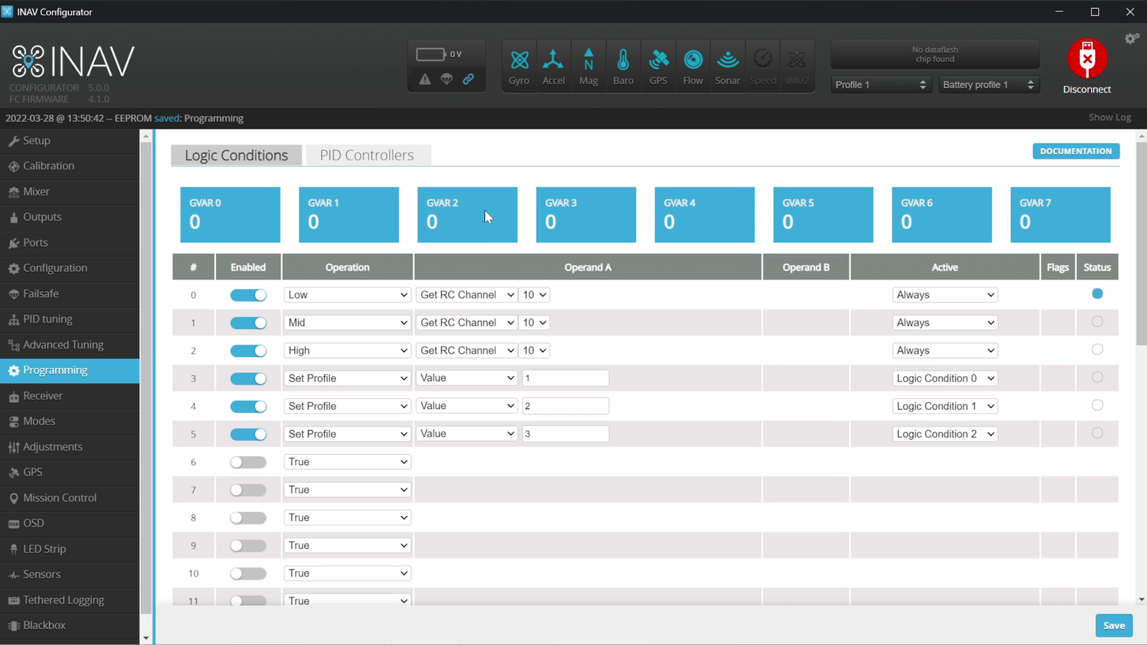
Step: Add an AIR MODE range on CH 10 spanning 900–1325 and save
left_click(42, 422)
left_click_drag(1142, 206, 1142, 308)
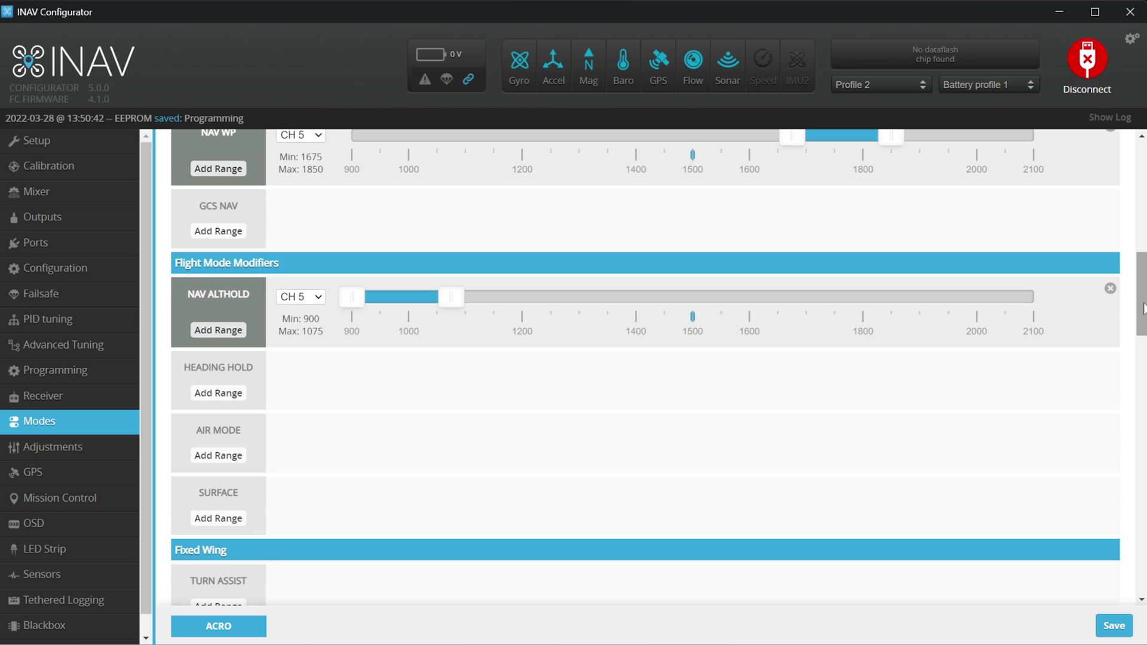
left_click(233, 458)
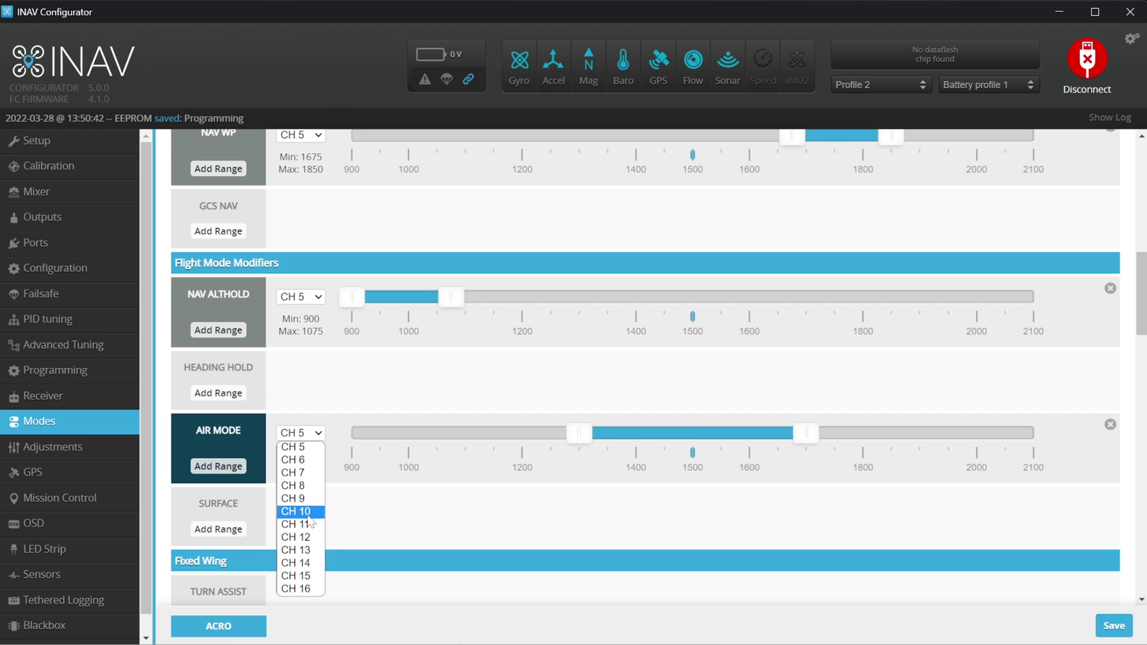
left_click(298, 511)
left_click_drag(580, 434, 314, 453)
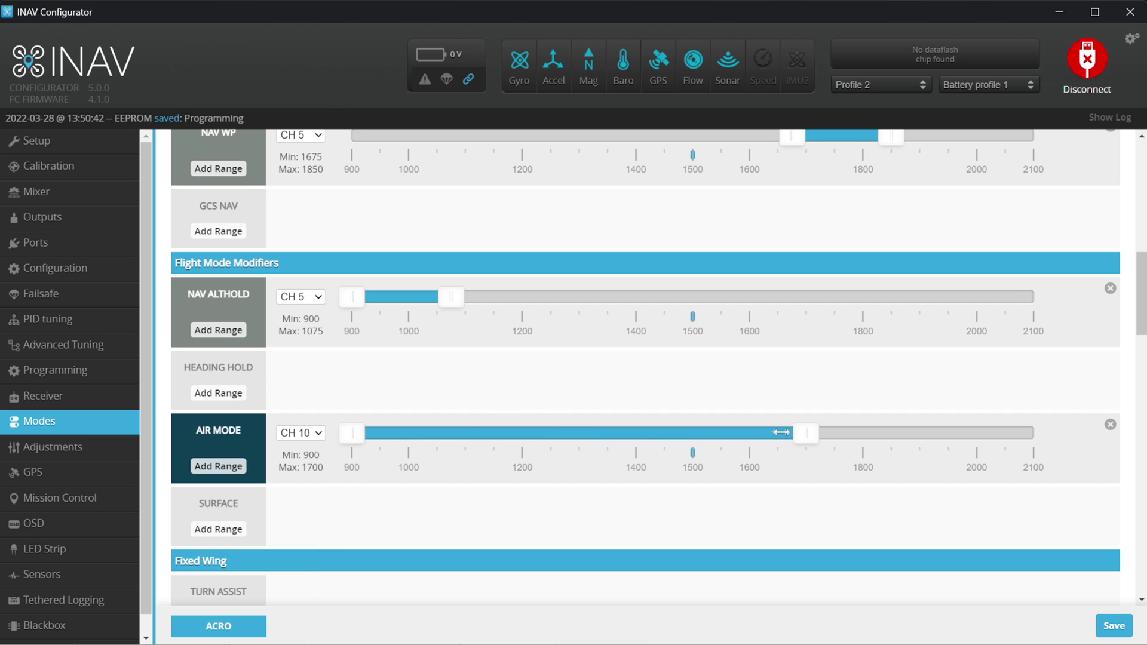
left_click_drag(781, 432, 588, 434)
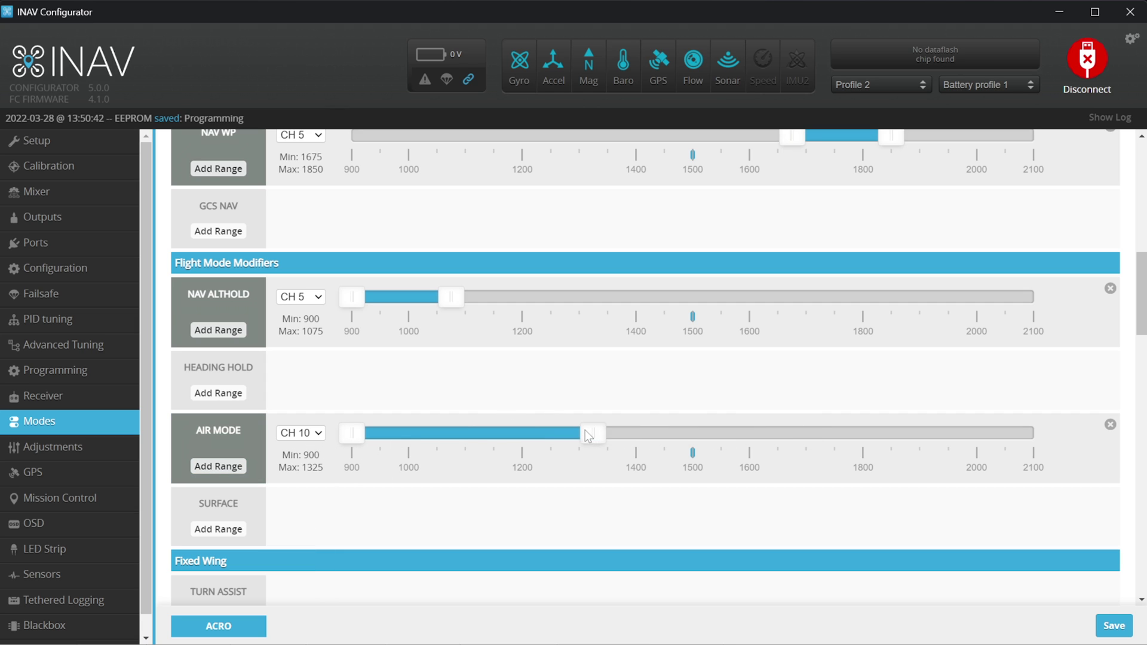
left_click(1114, 633)
Step: Add a second AIR MODE range on CH 10 spanning 1825–2100
left_click(218, 466)
left_click(312, 508)
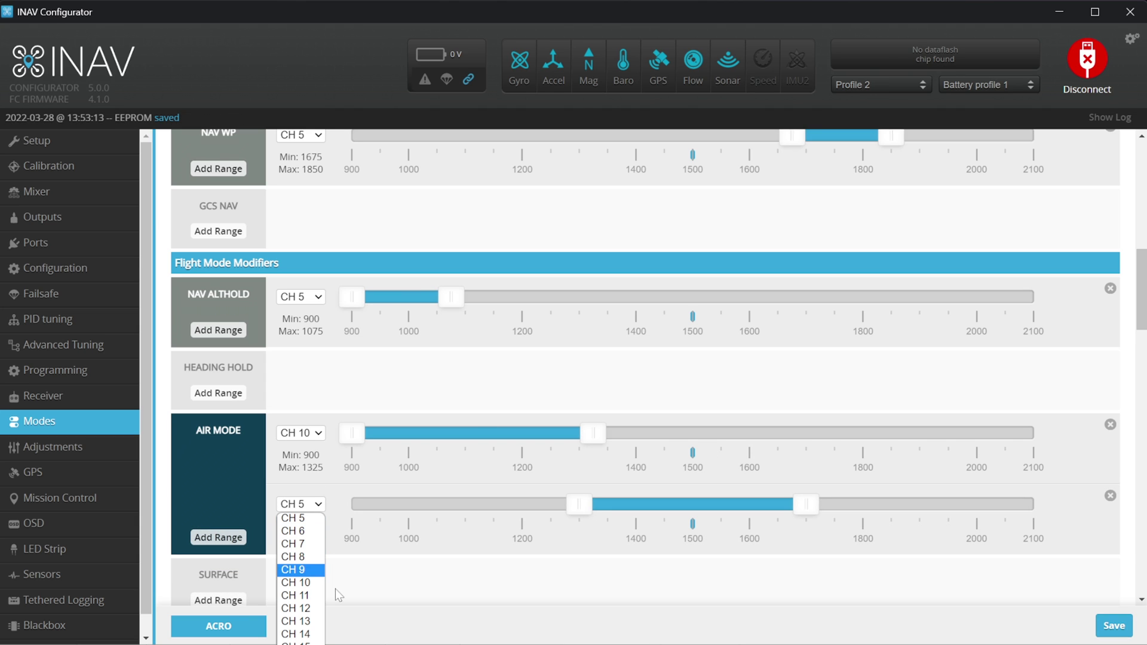
left_click(310, 582)
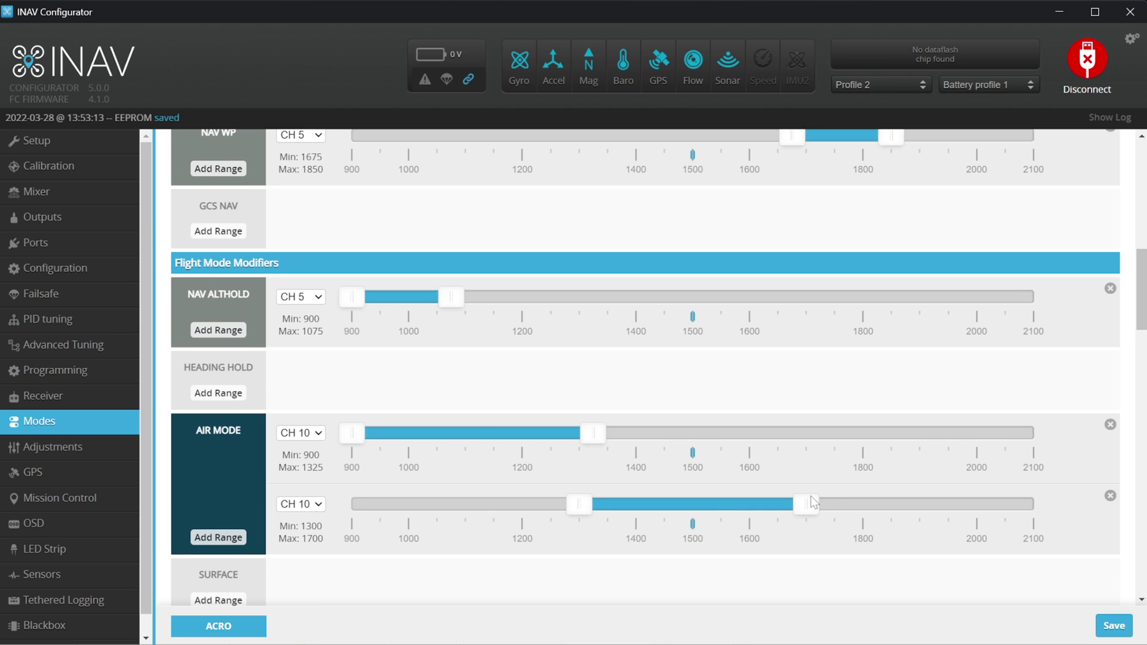
left_click_drag(813, 504, 1080, 489)
left_click_drag(581, 505, 877, 504)
scroll(523, 464, "down", 2)
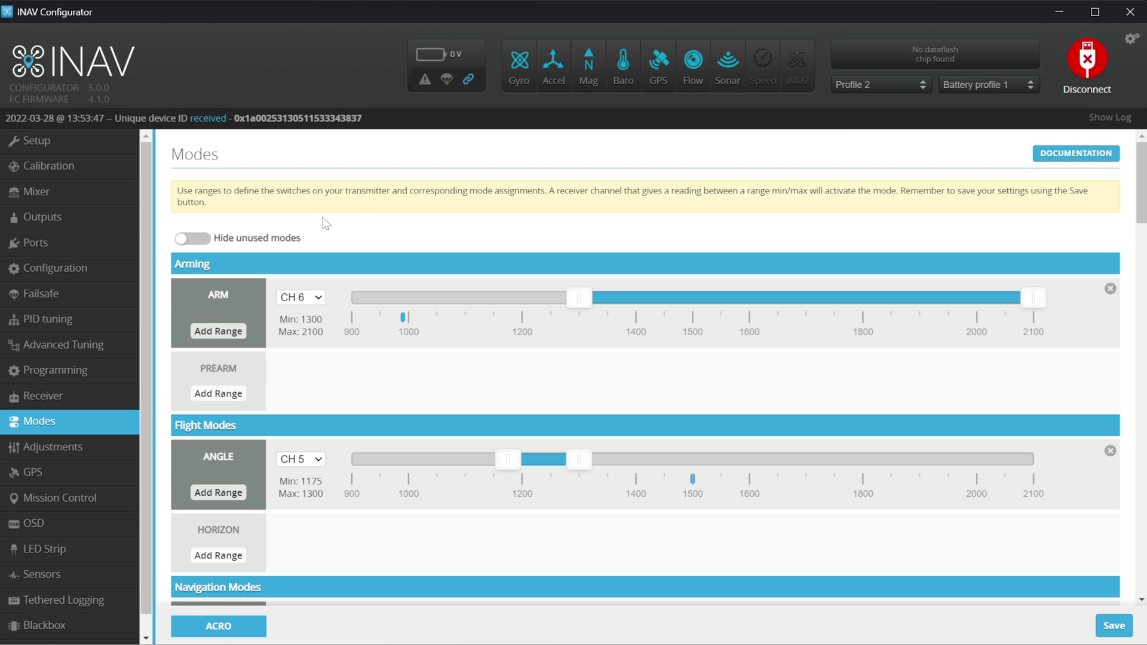
Step: Go to the PID tuning page for Profile 2
left_click(60, 321)
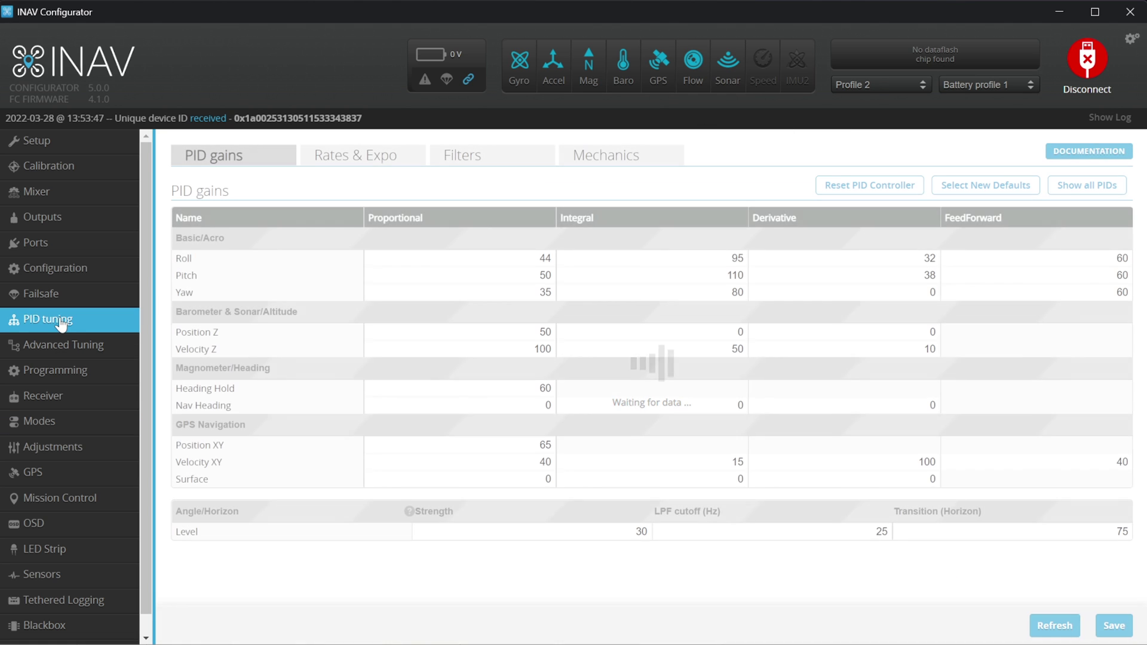